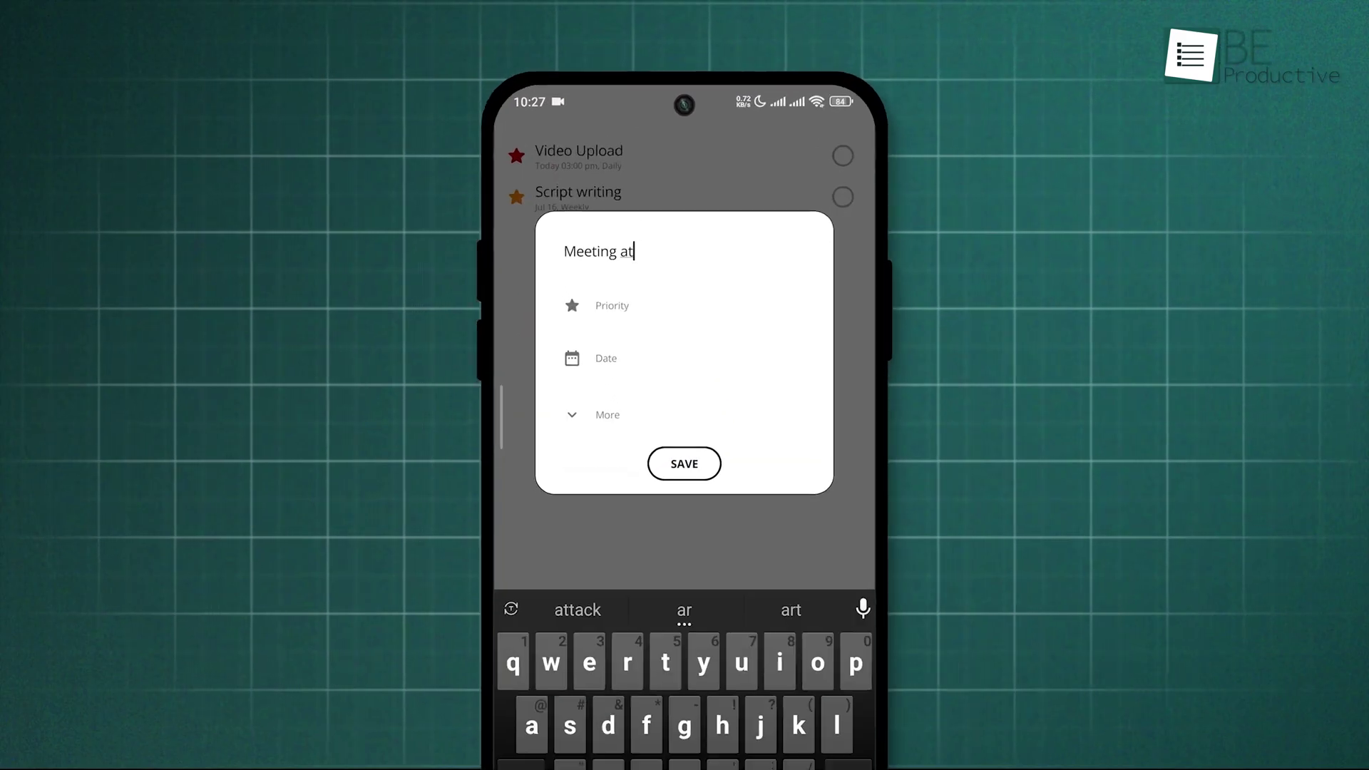
Step: Save the new 'Meeting at 3' task to the Minimalist to-do list
left_click(684, 524)
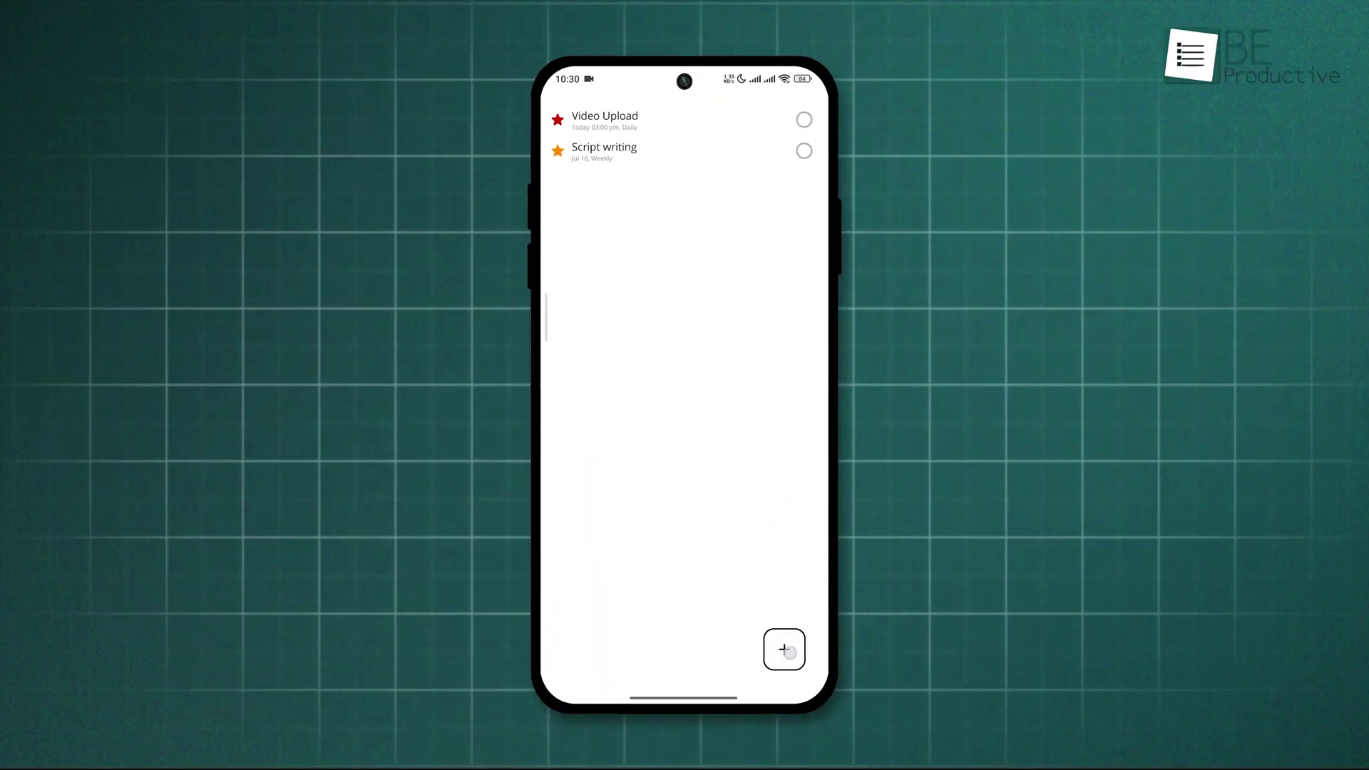
left_click(786, 651)
left_click(775, 432)
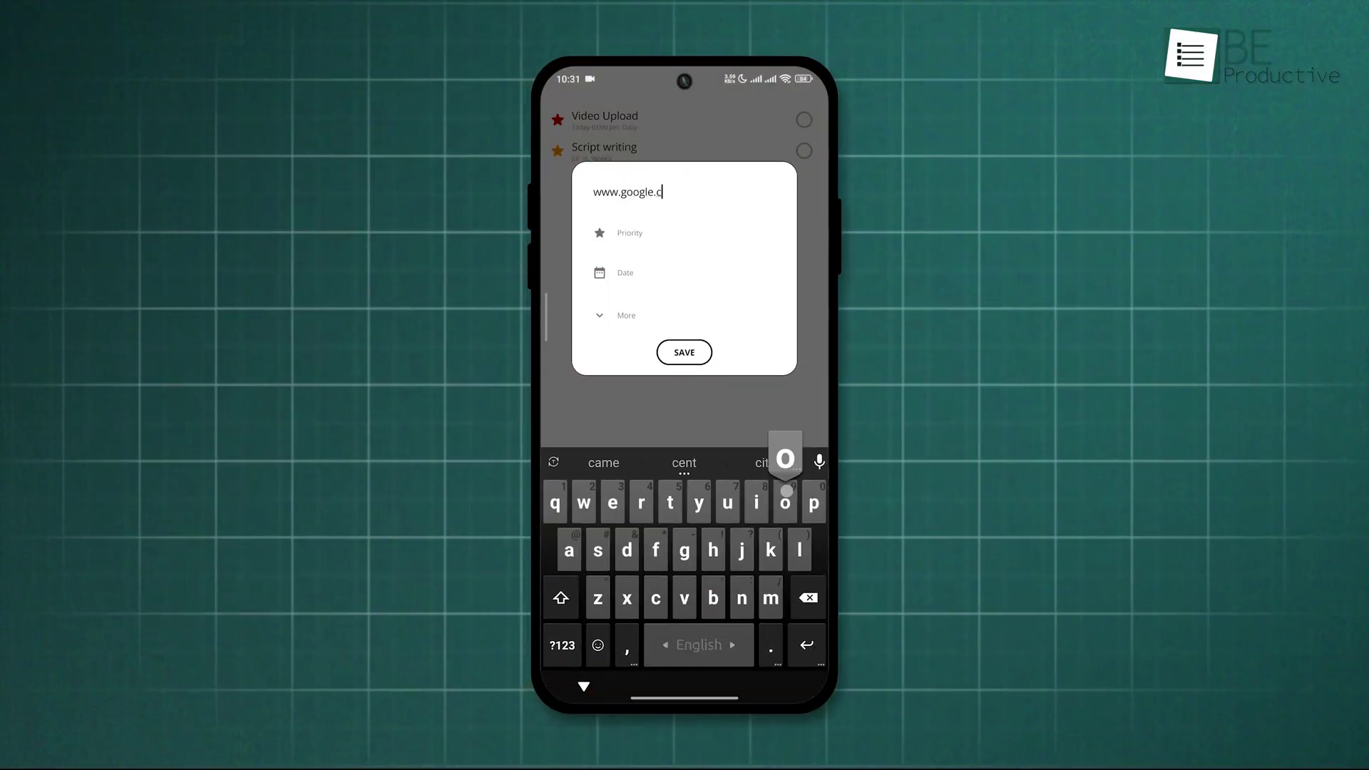
type(".com")
key("Return")
left_click(648, 314)
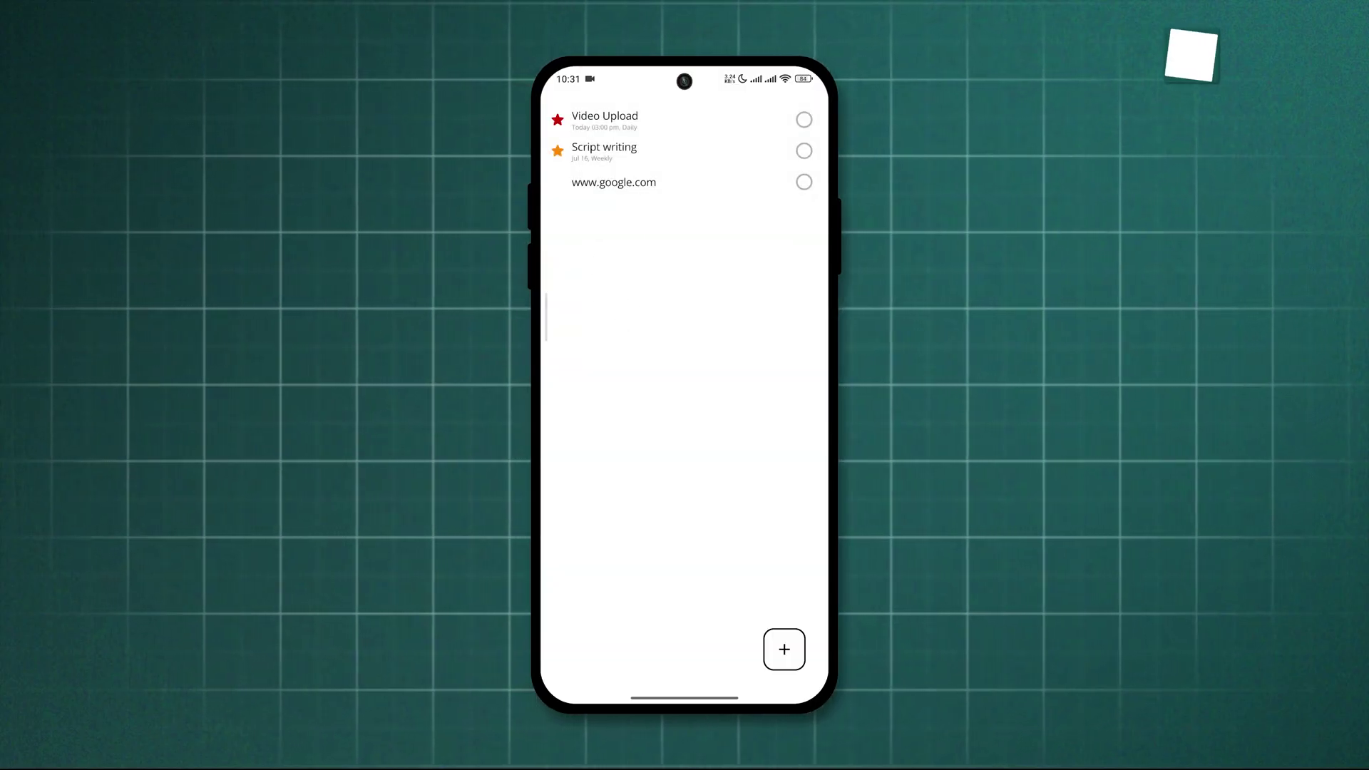
left_click(803, 181)
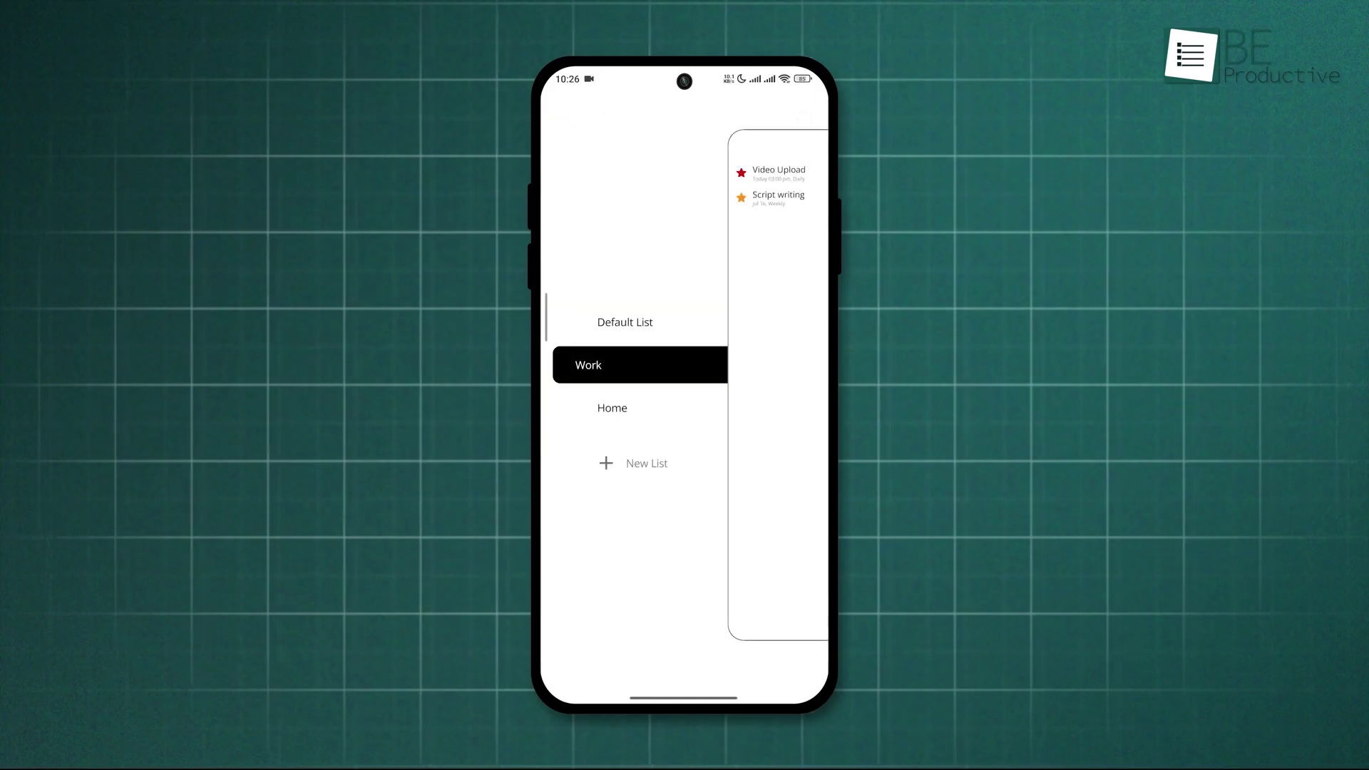
left_click(645, 409)
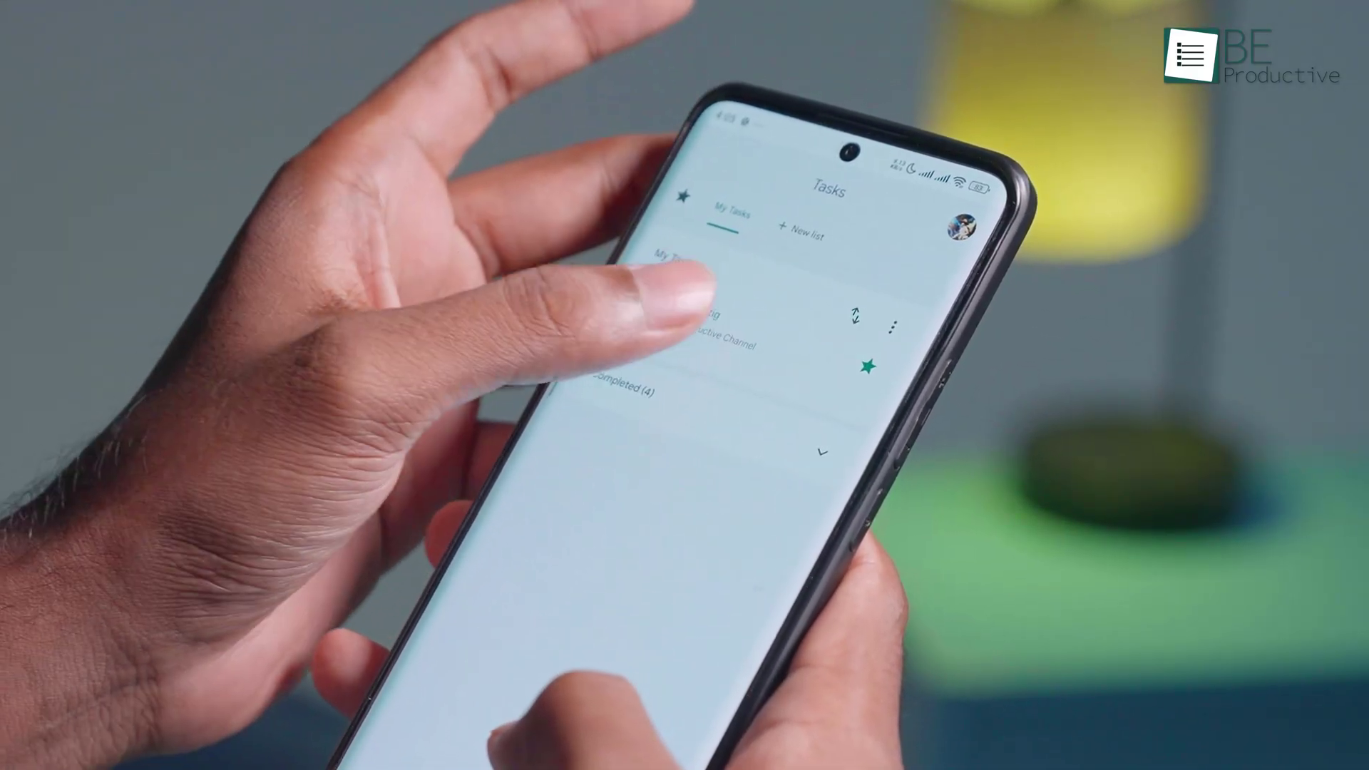
left_click(706, 311)
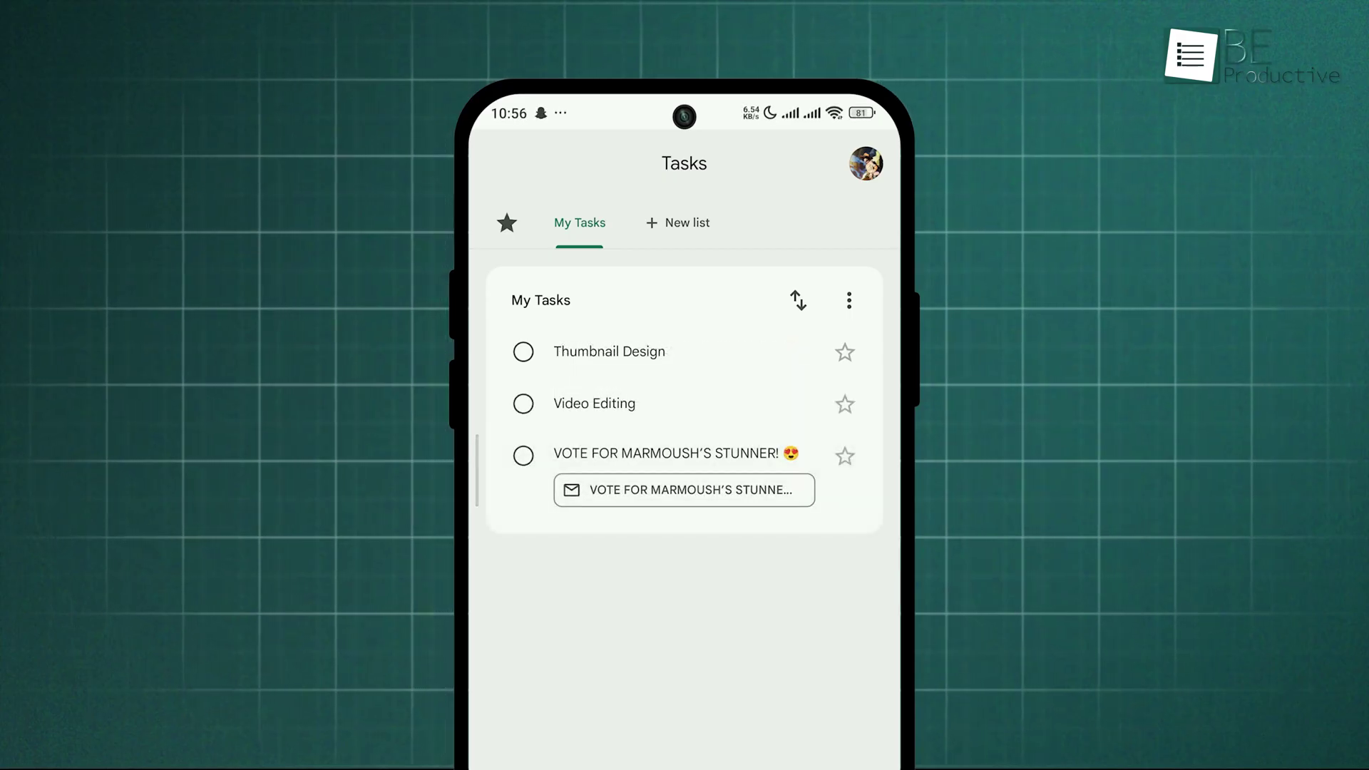
left_click_drag(641, 358, 642, 492)
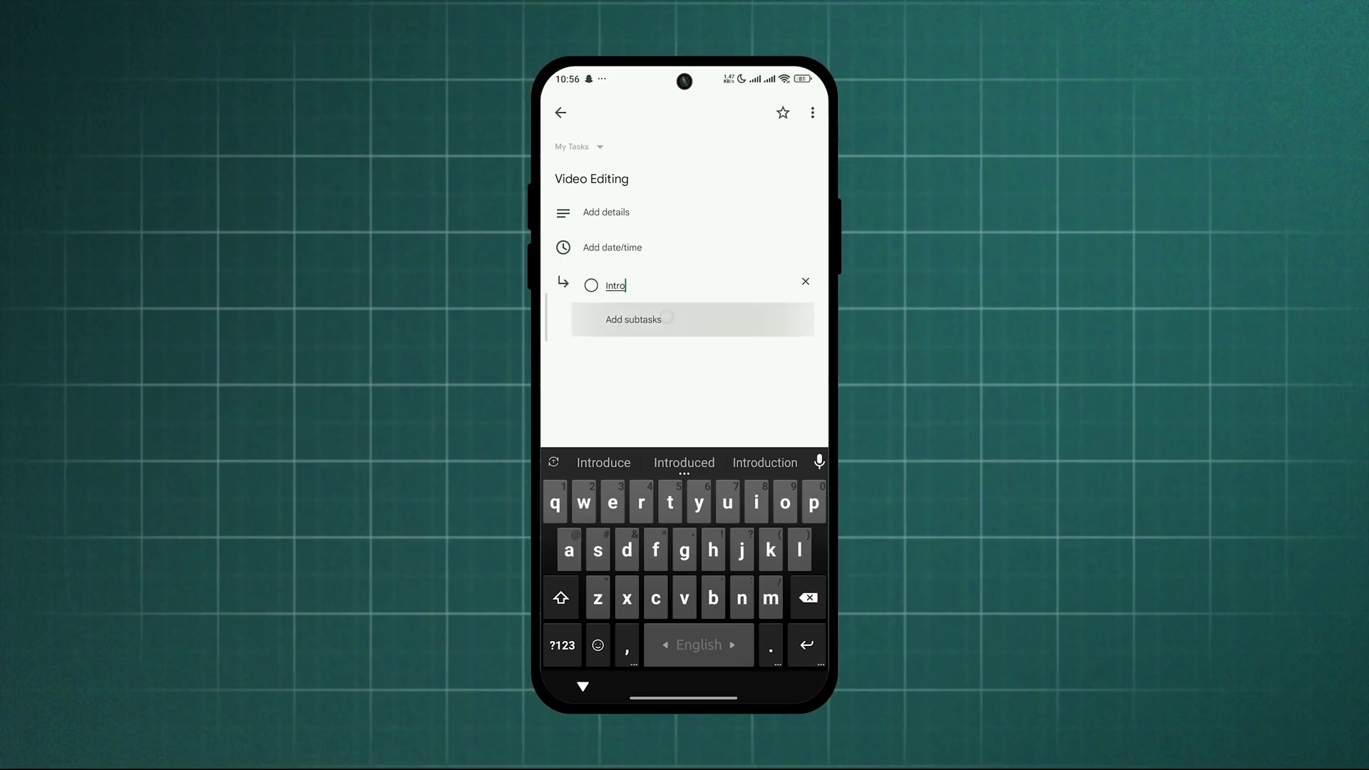
Step: Add an Intro subtask and set Video Editing's due date to 14 July
left_click(665, 319)
type("For Be Productive Channel")
left_click(613, 247)
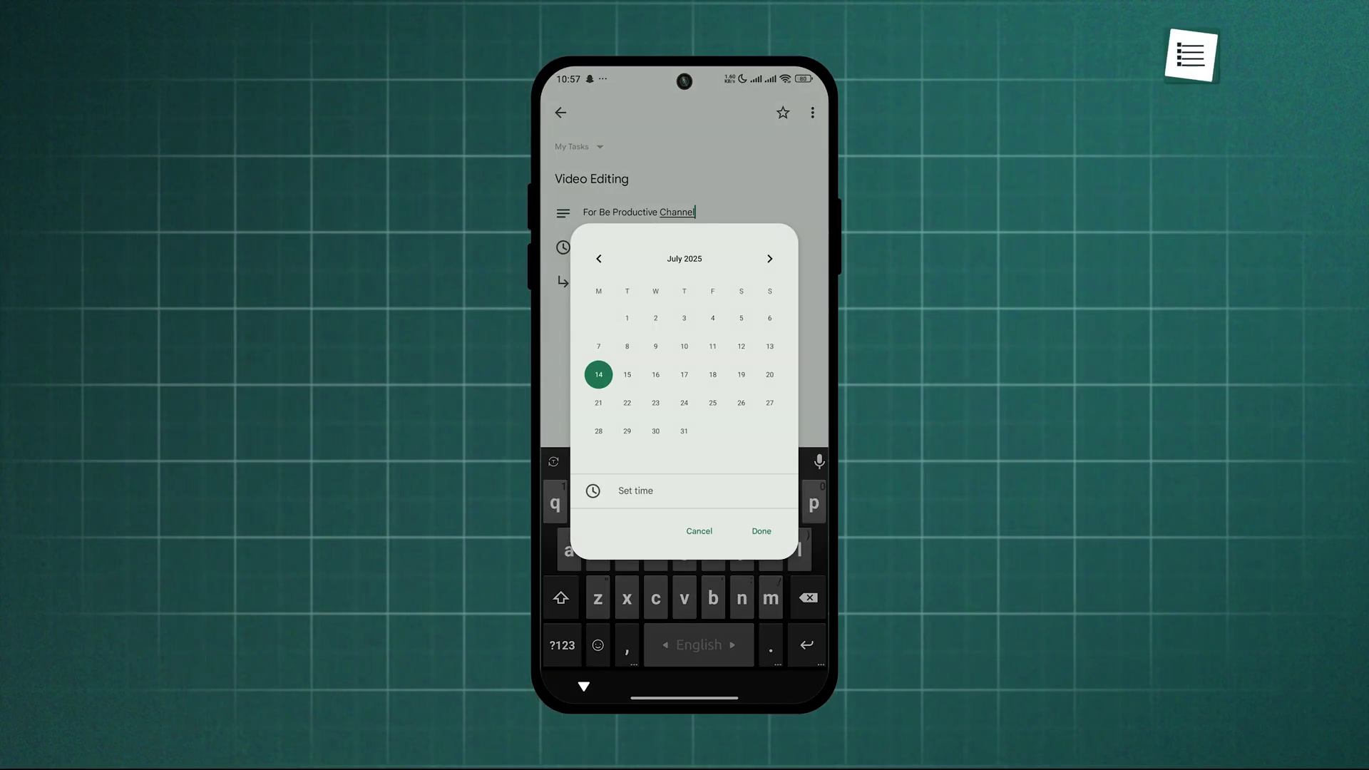
left_click(761, 530)
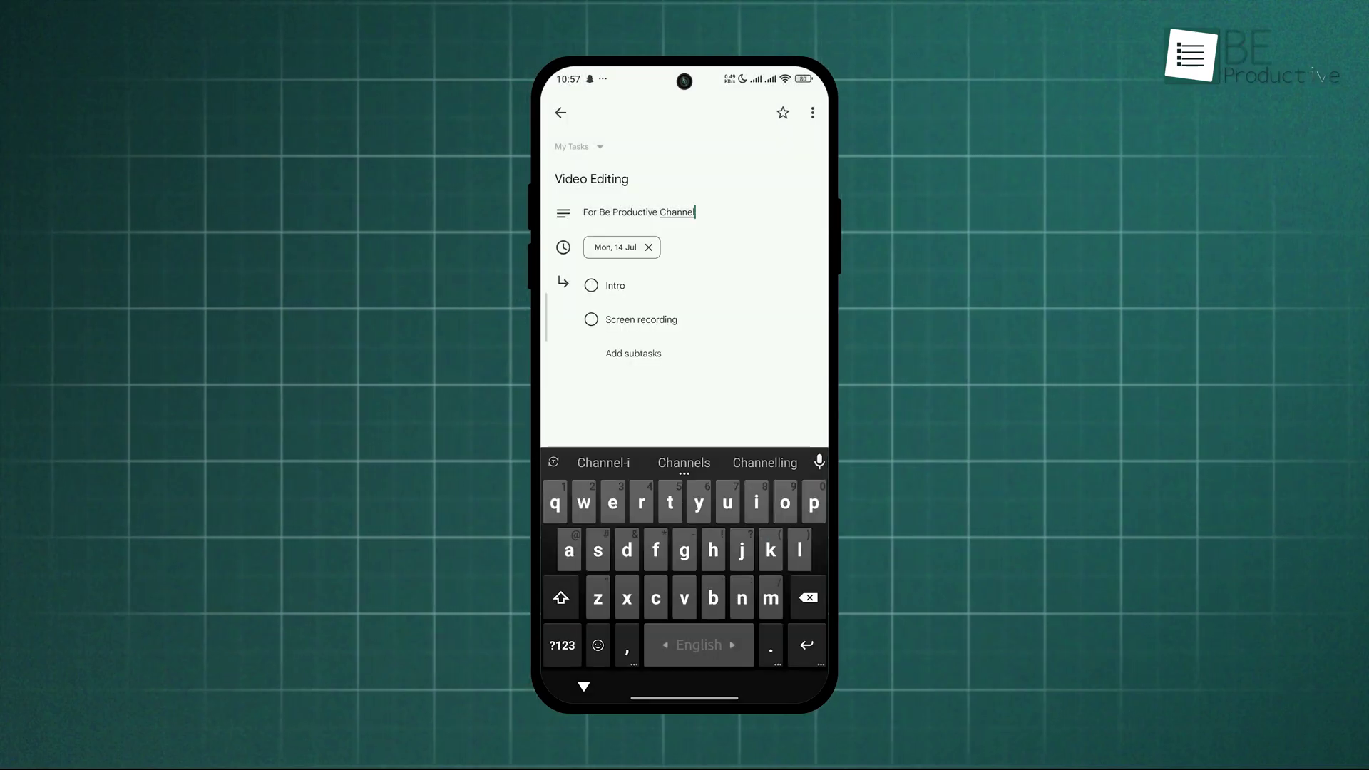
left_click(561, 112)
Step: Complete the Intro and Screen recording subtasks, star Video Editing and Thumbnail Design, and complete Thumbnail Design
left_click(601, 293)
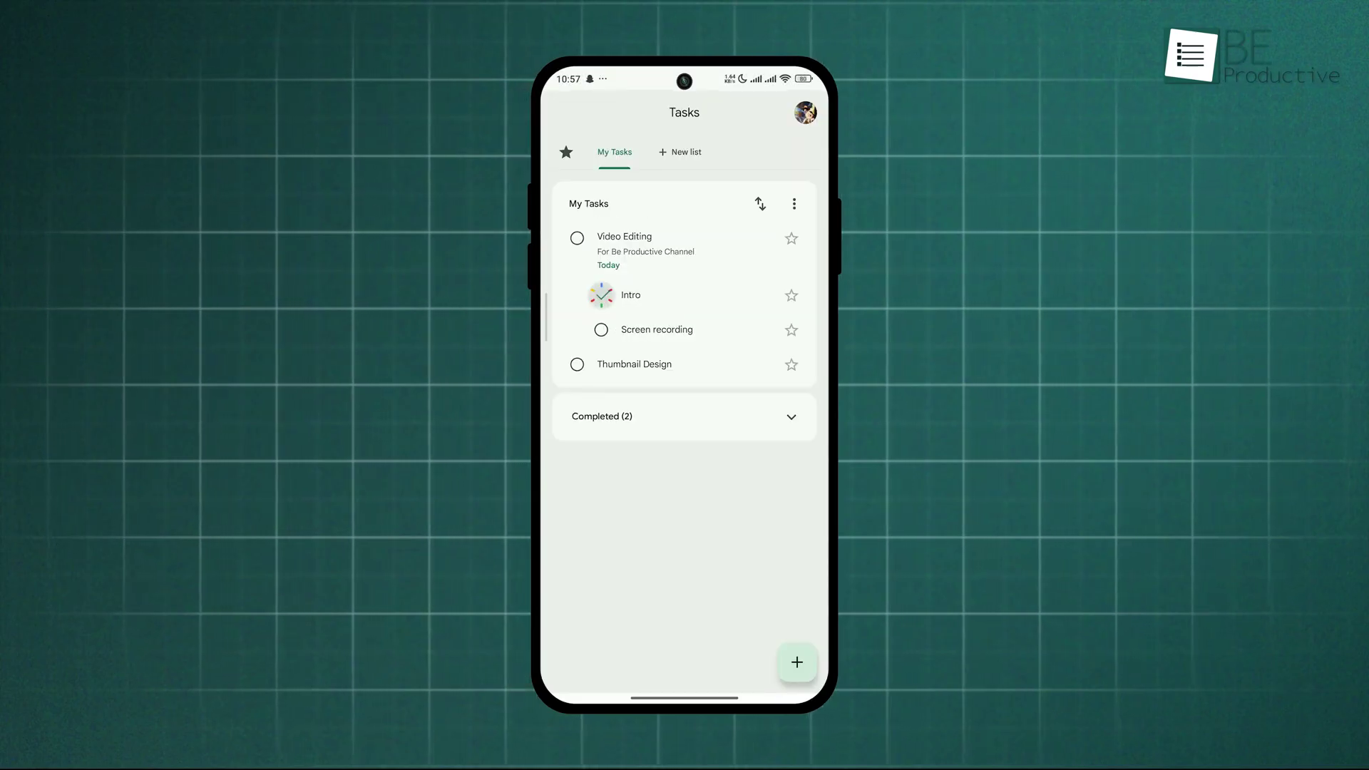
left_click(601, 296)
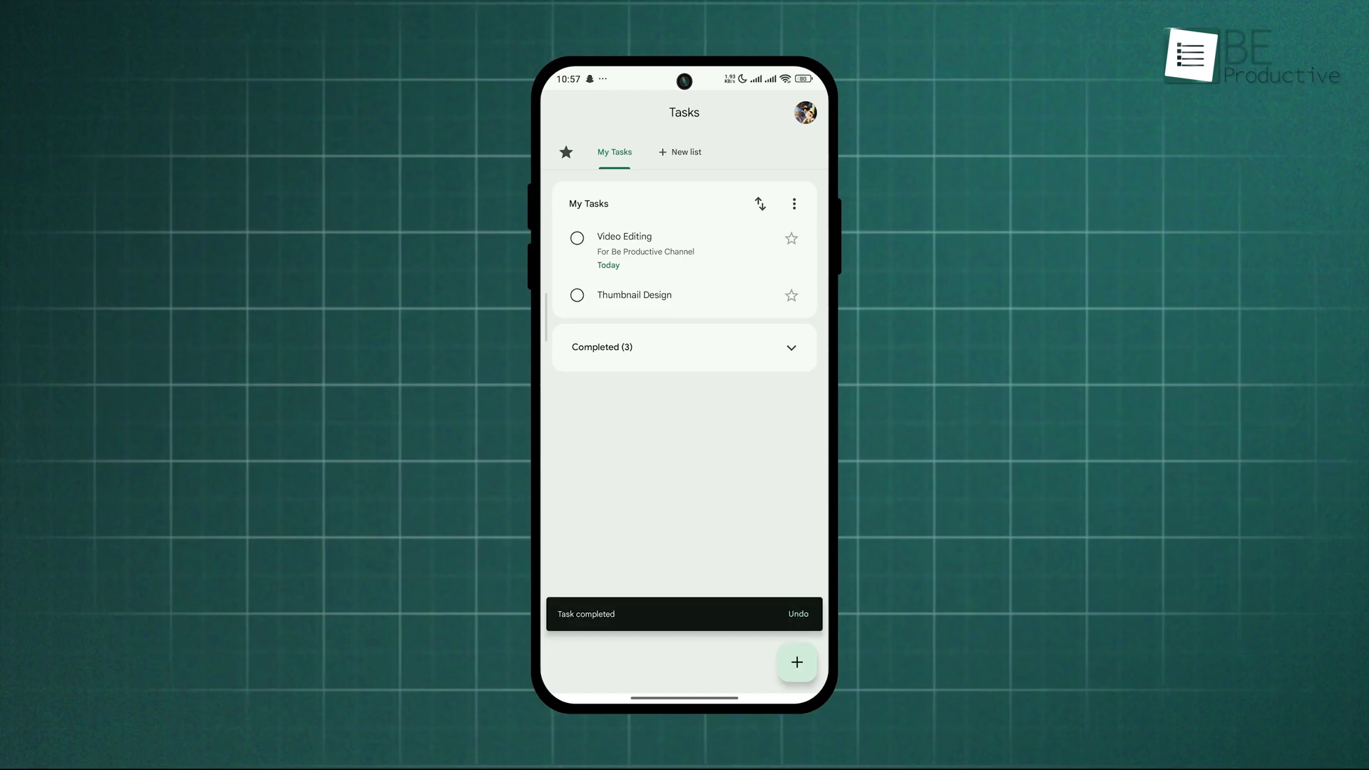
left_click(791, 237)
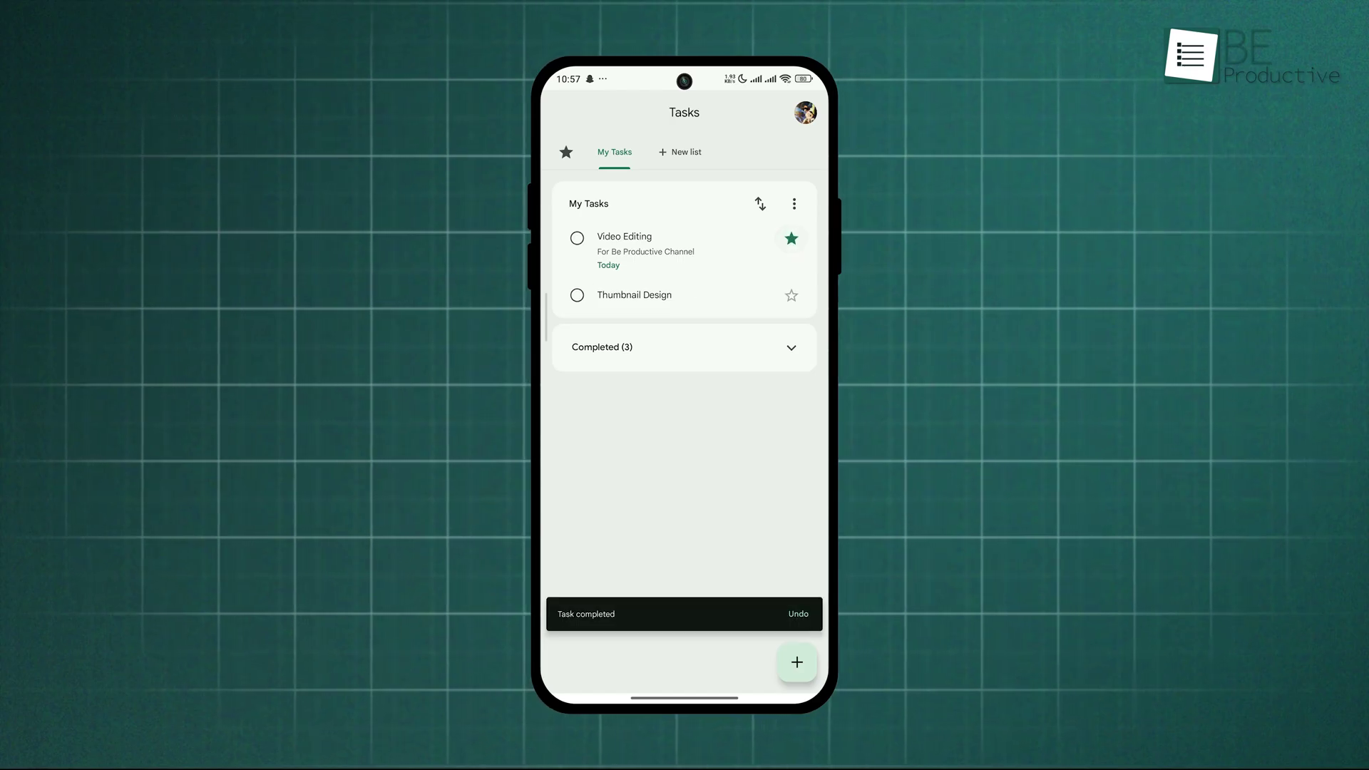
left_click(792, 295)
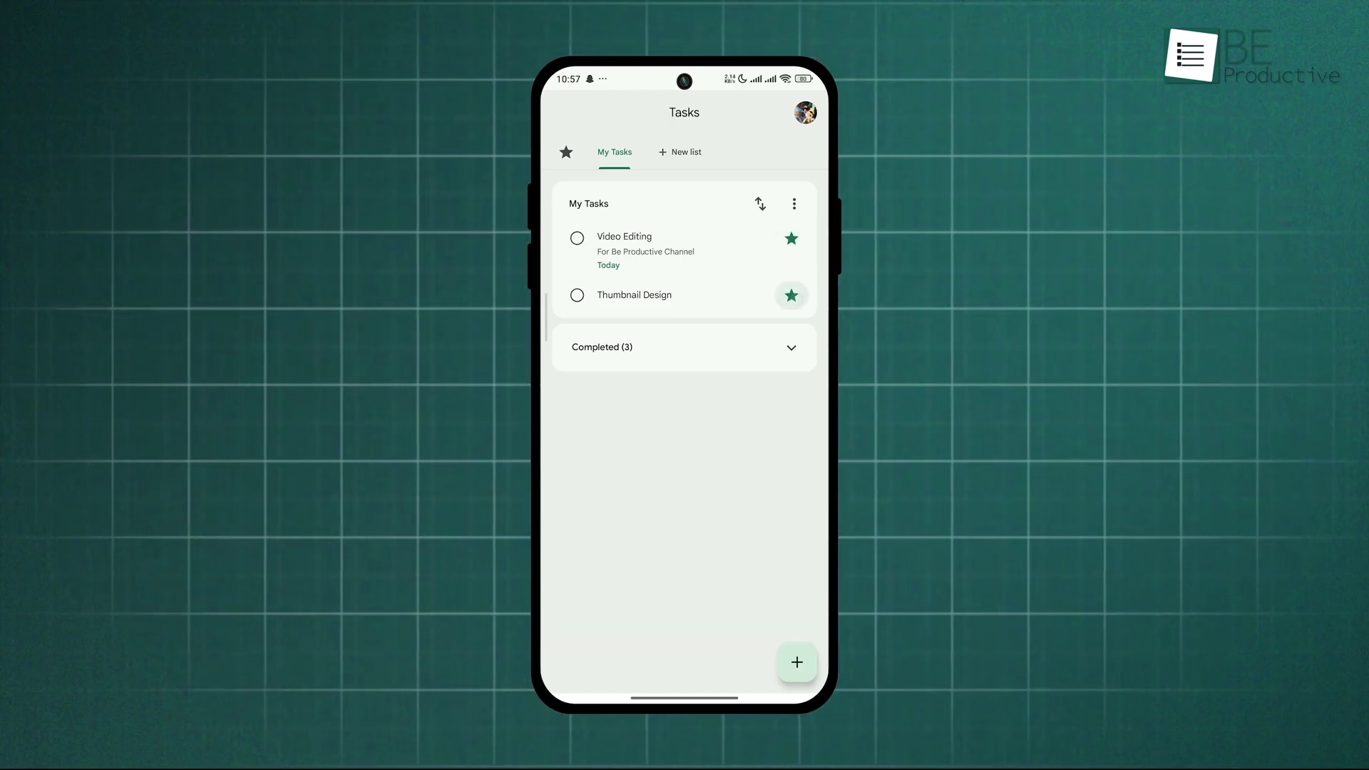
left_click(577, 296)
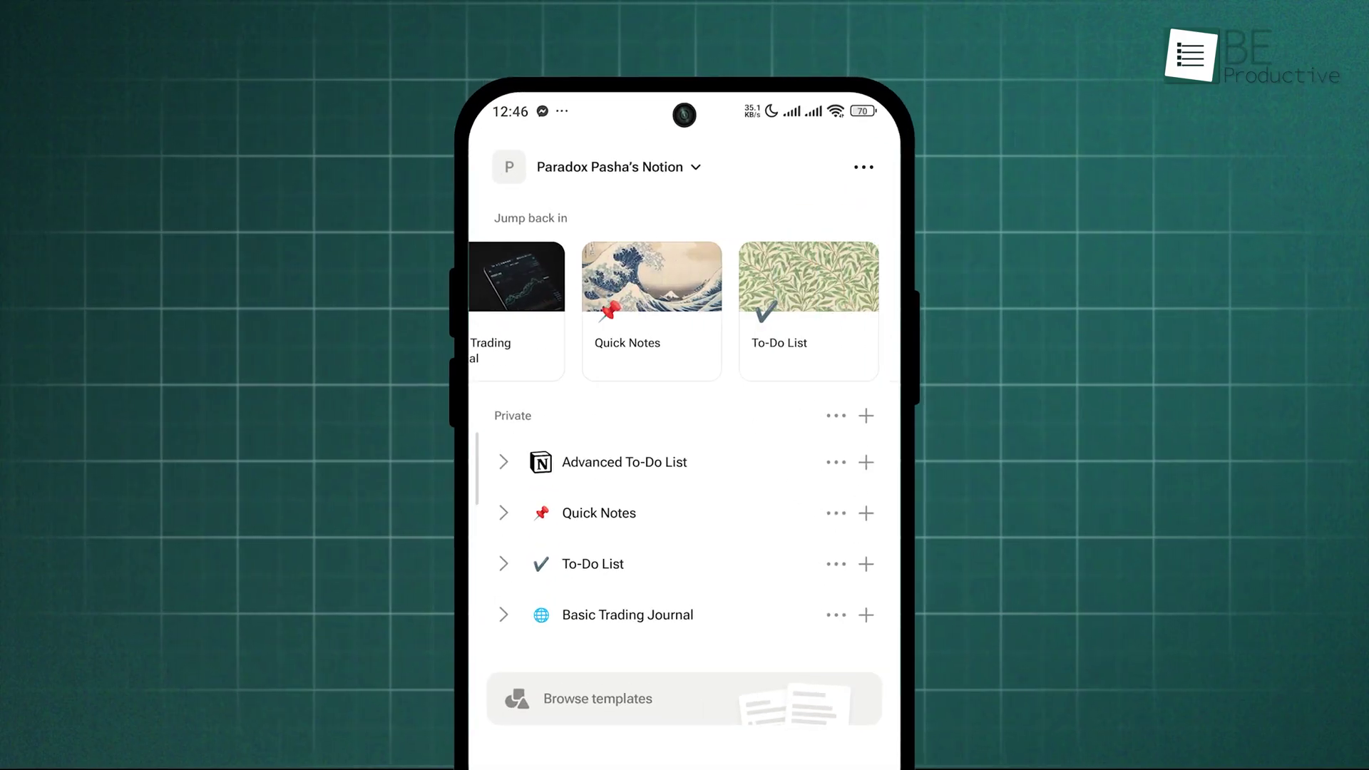
Step: Swipe through Notion's Jump back in cards and open Browse templates
mouse_move(741, 301)
left_mouse_down()
mouse_move(519, 301)
mouse_move(740, 301)
left_mouse_up()
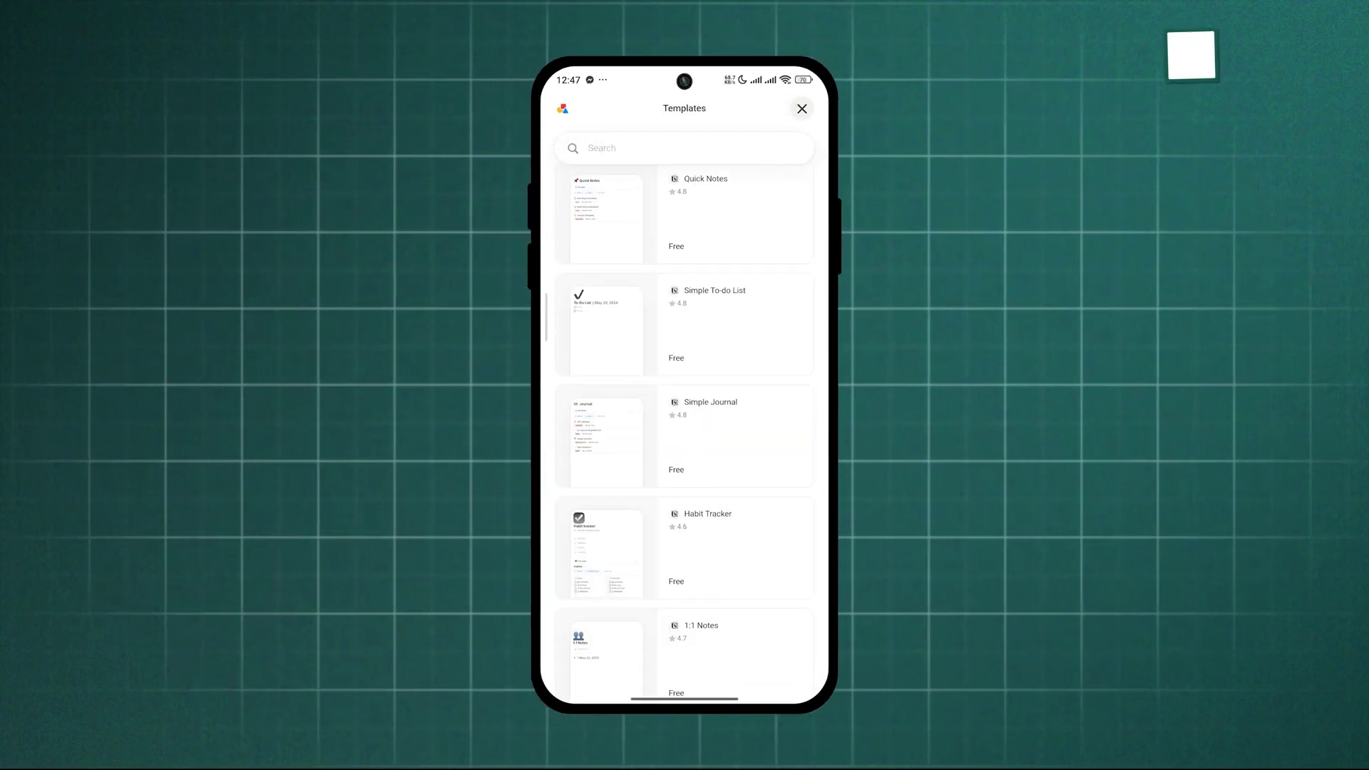
left_click_drag(704, 459, 715, 418)
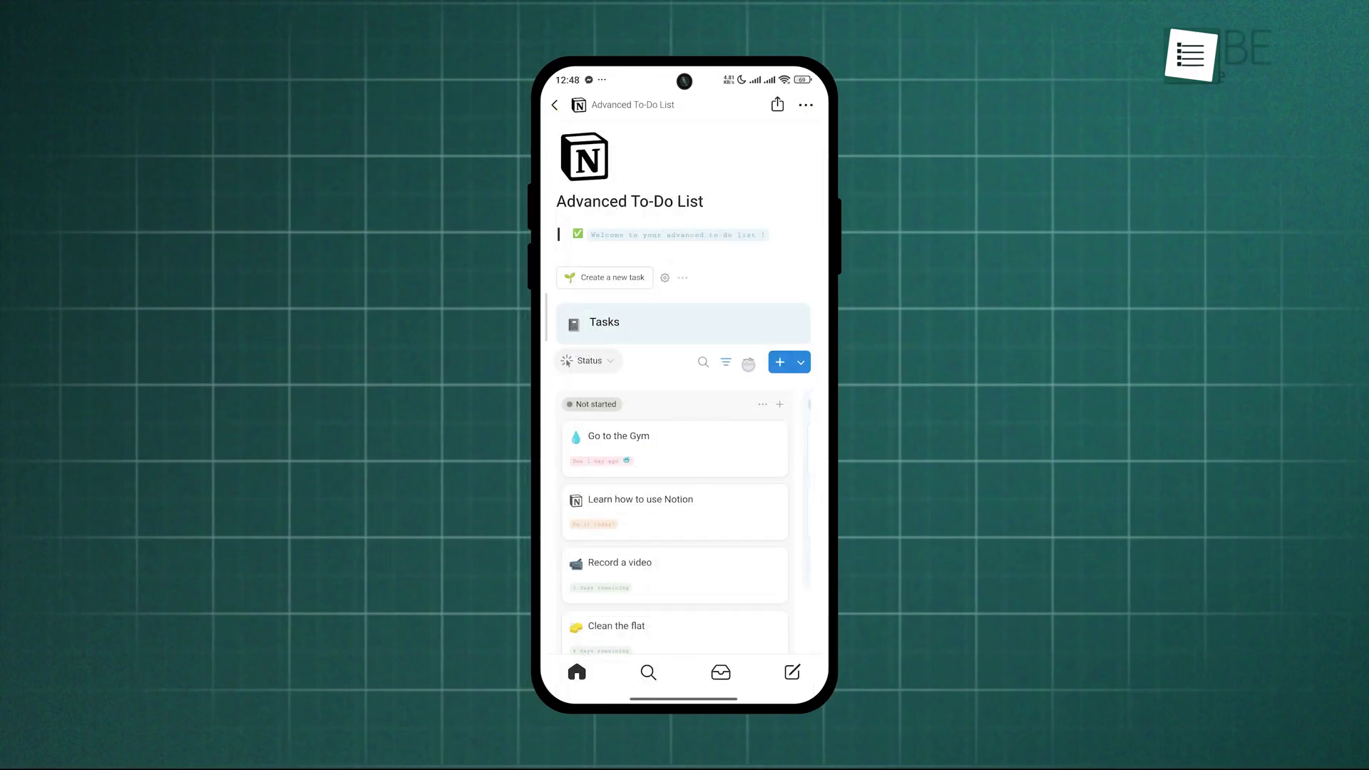
left_click(748, 364)
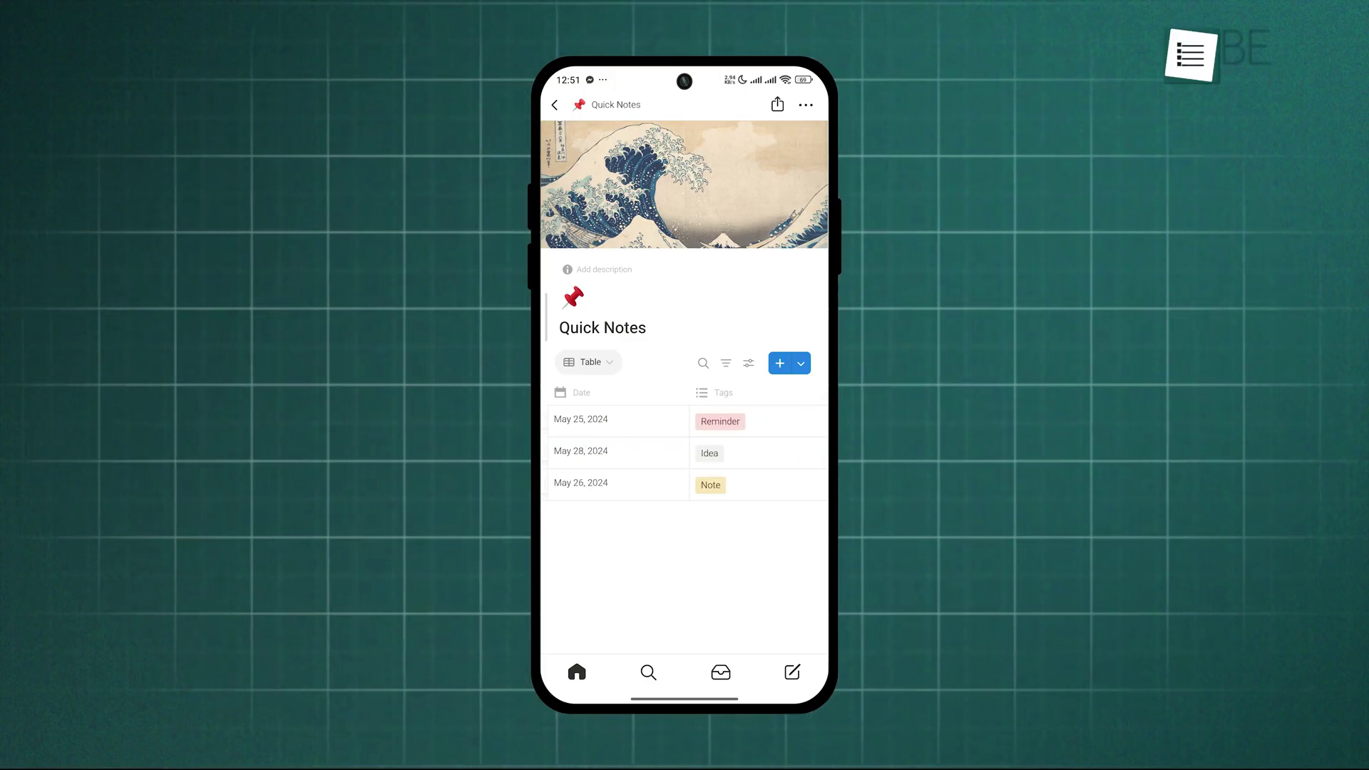
scroll(685, 452, "left", 5)
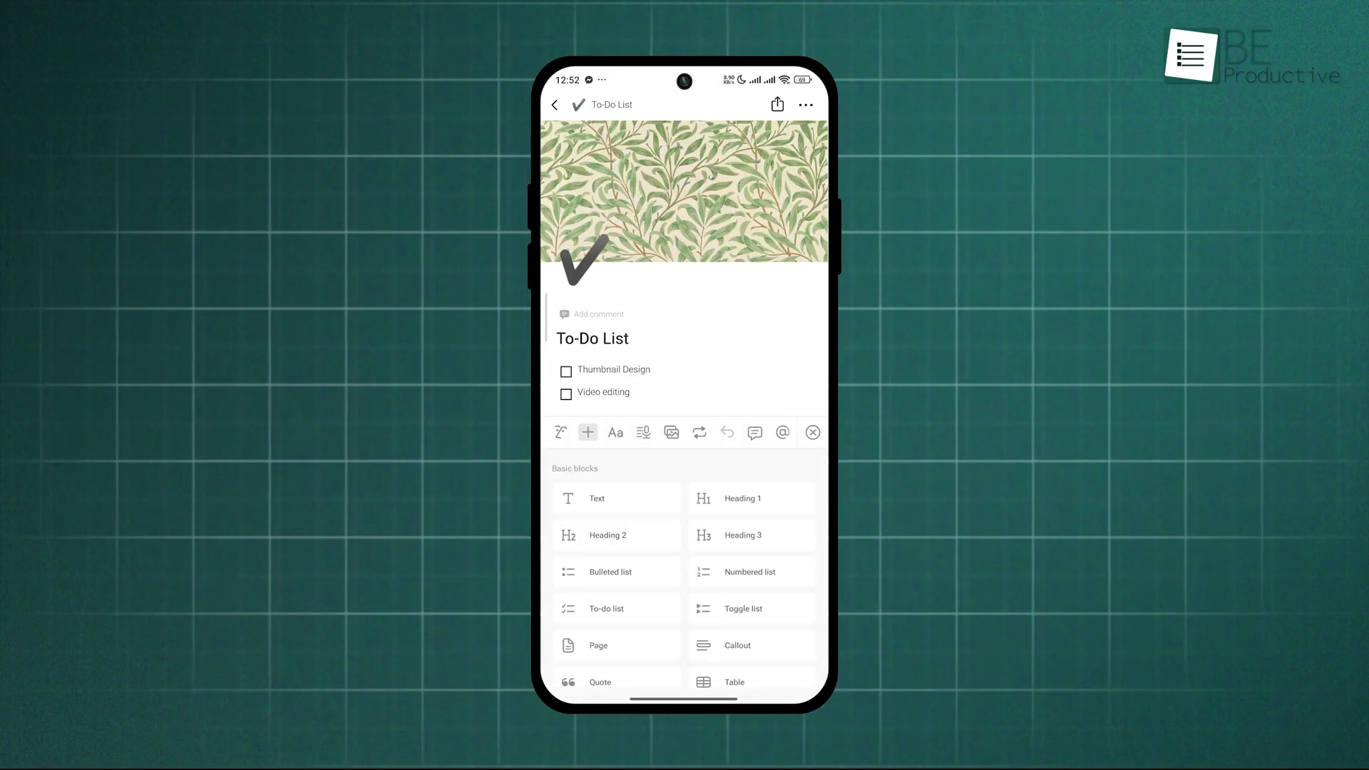
scroll(752, 551, "down", 1)
Step: Link Quick Notes into the To-Do List page and switch the trading journal to This Month
left_click(740, 630)
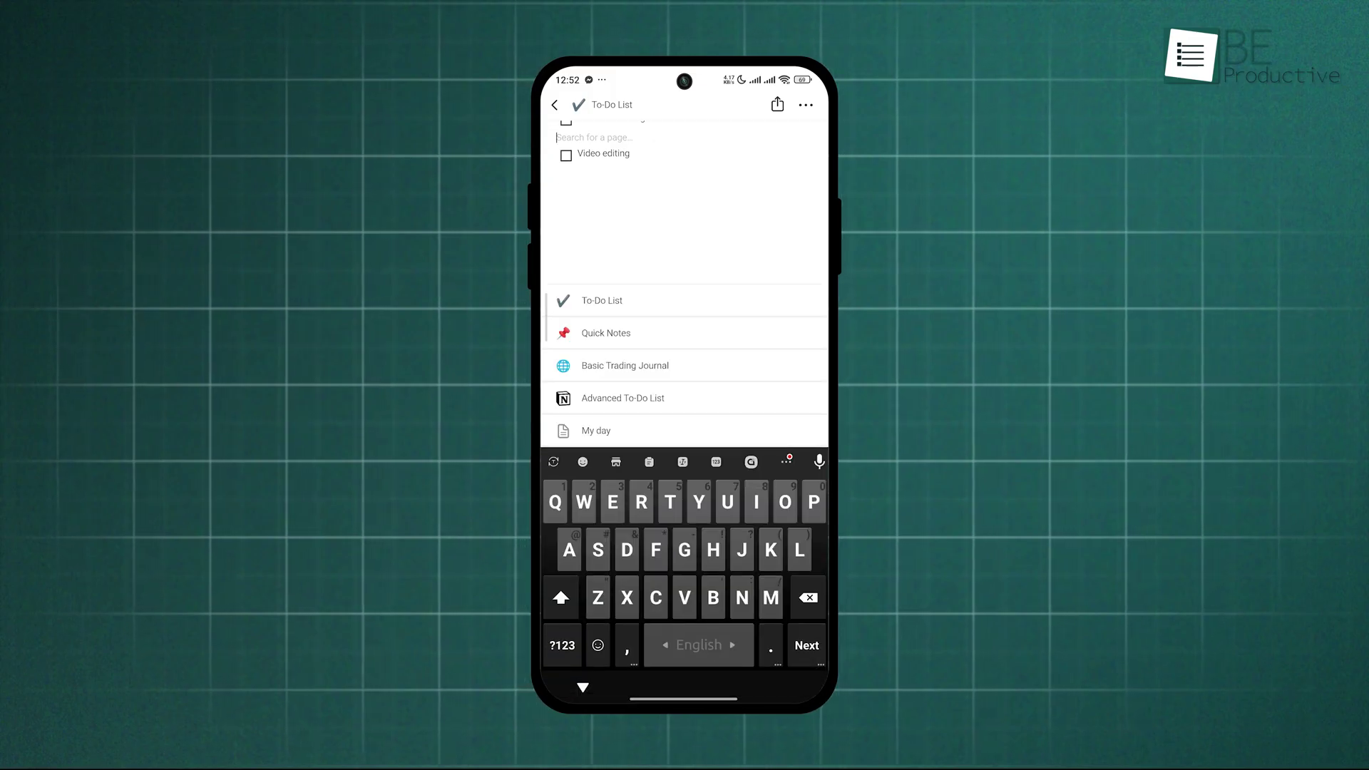
left_click(605, 333)
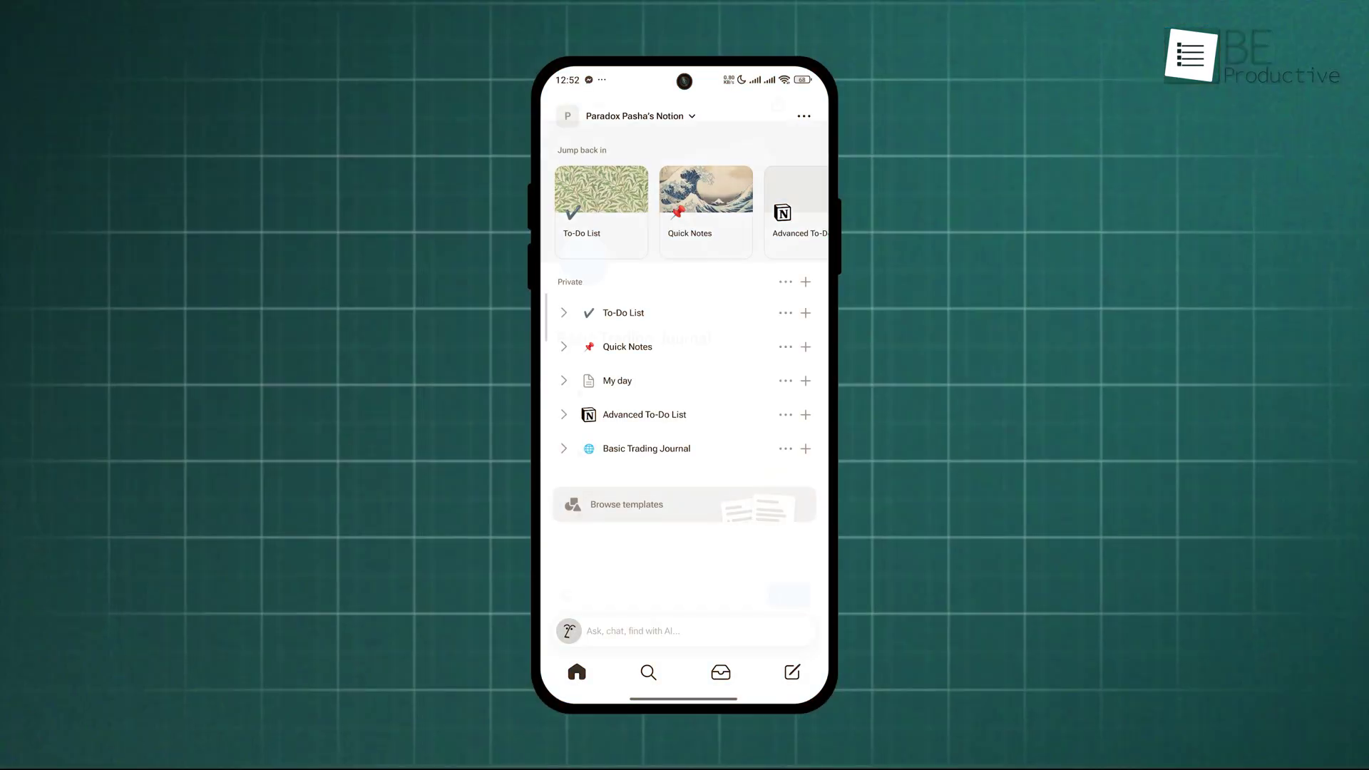
scroll(737, 428, "down", 2)
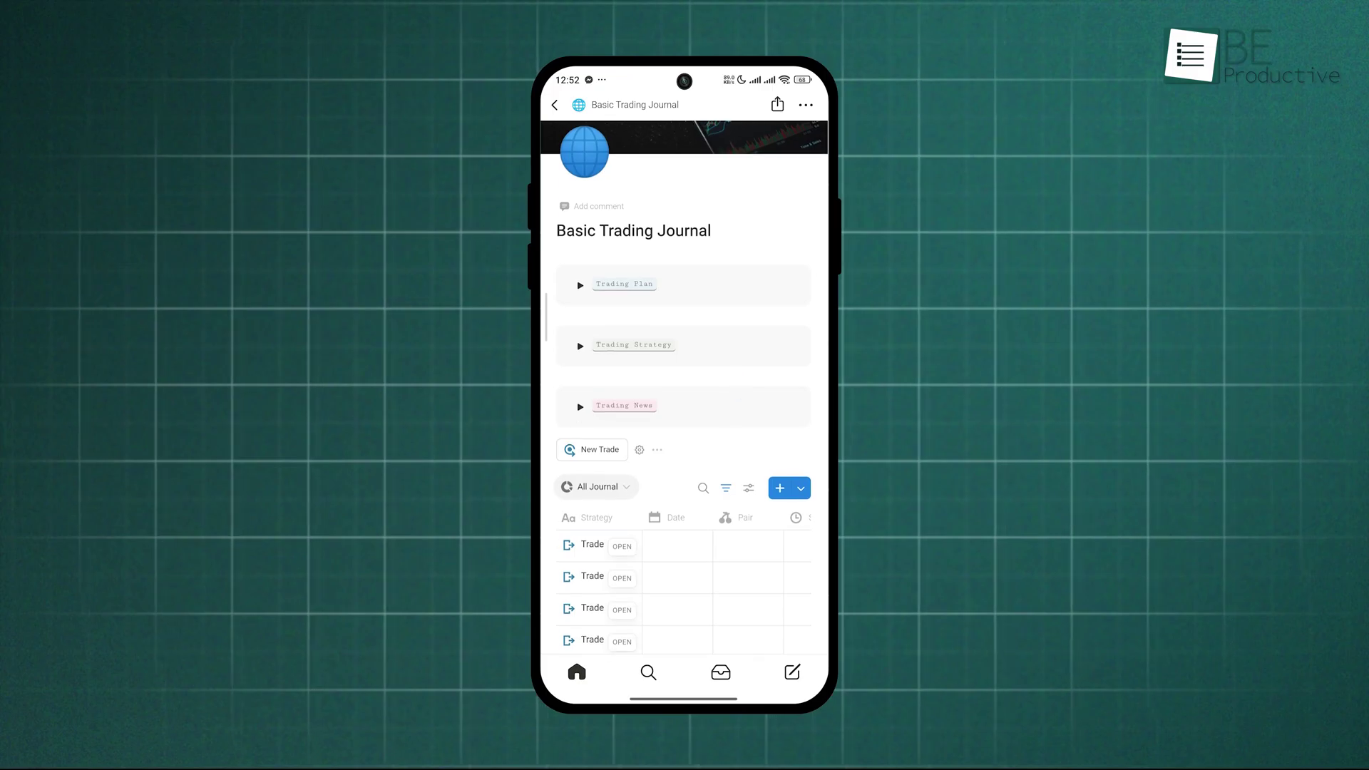
scroll(726, 489, "down", 2)
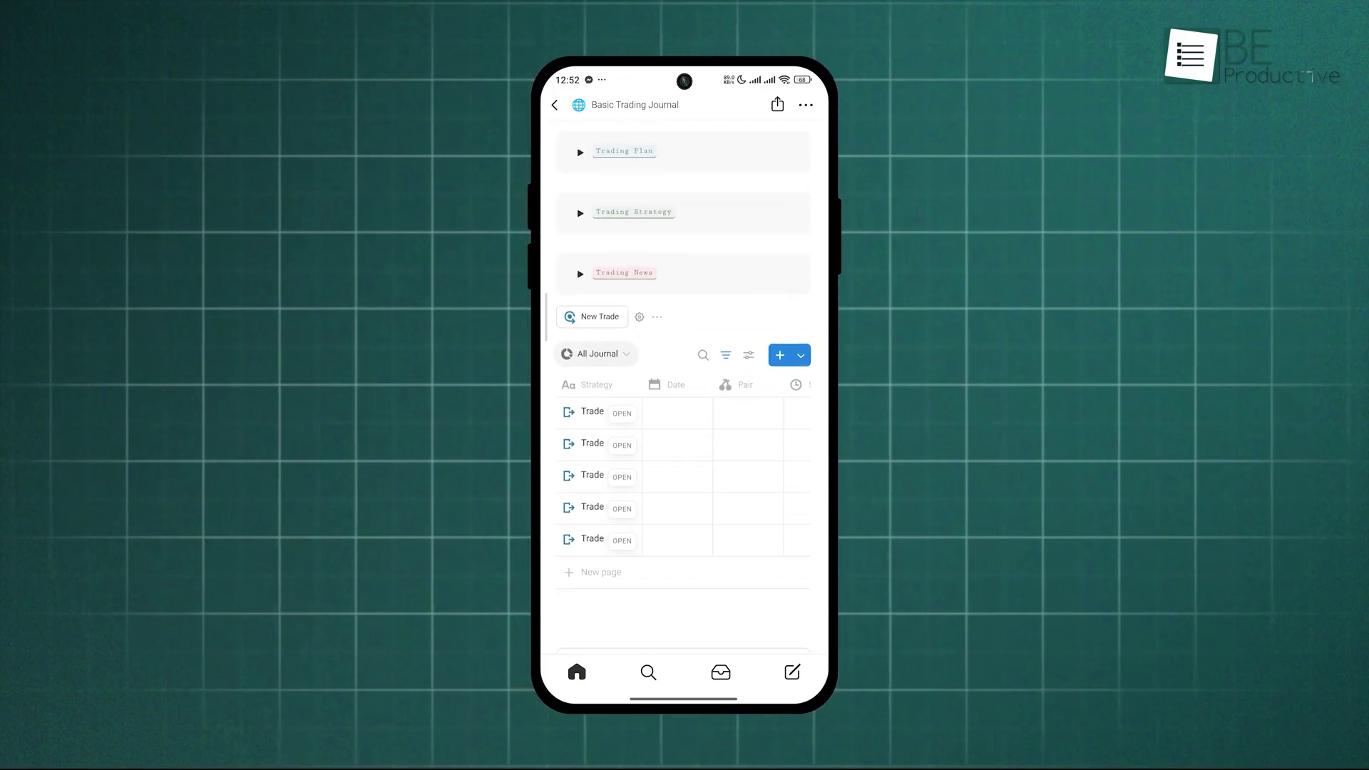
left_click(597, 353)
left_click(600, 221)
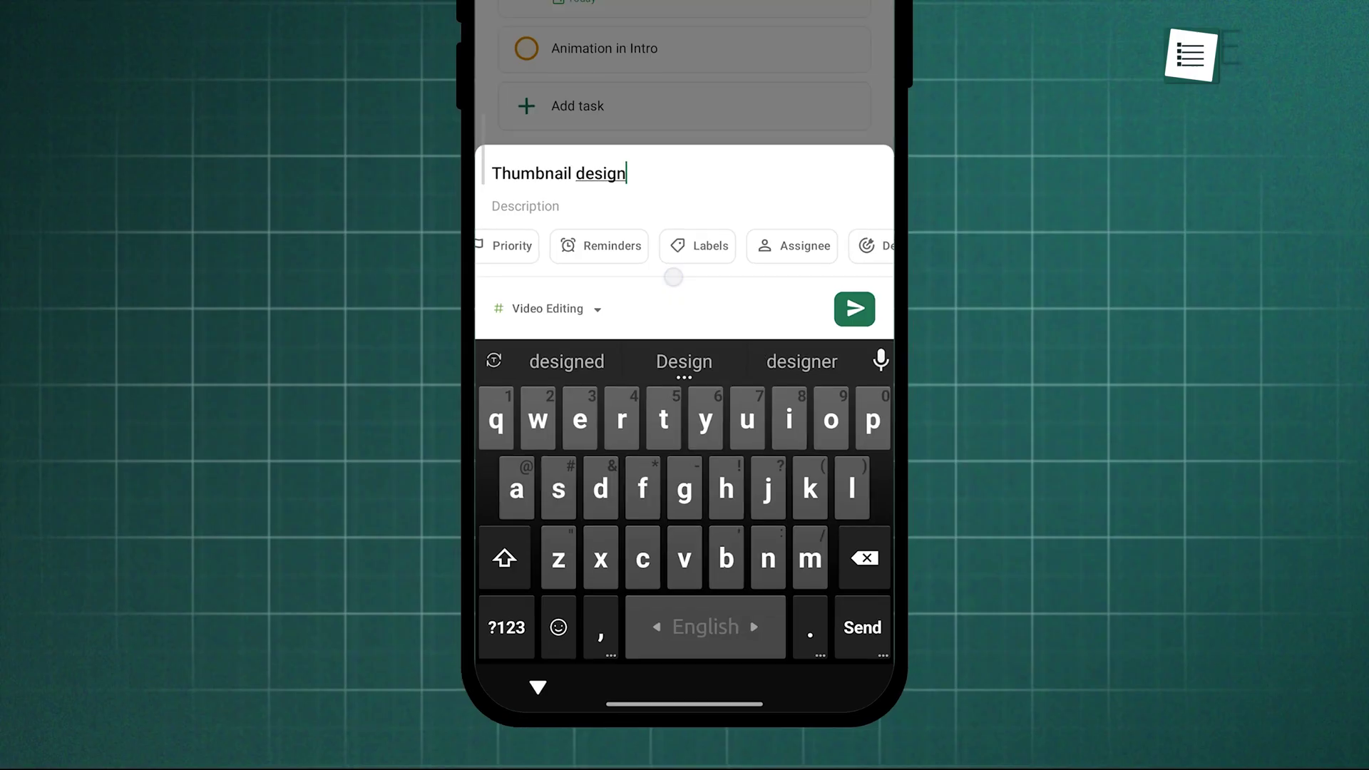
type("+")
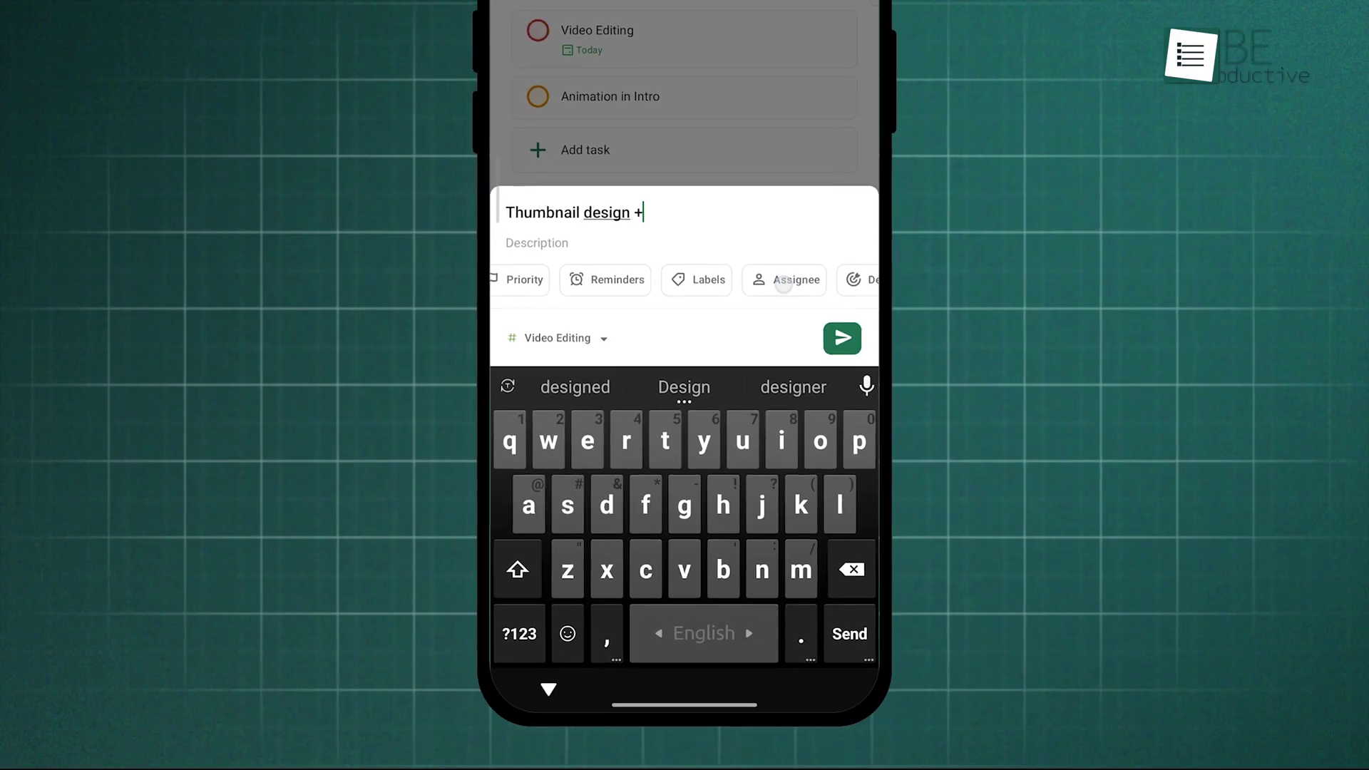
Step: Assign the new Thumbnail design task to a collaborator from the popup
left_click(632, 170)
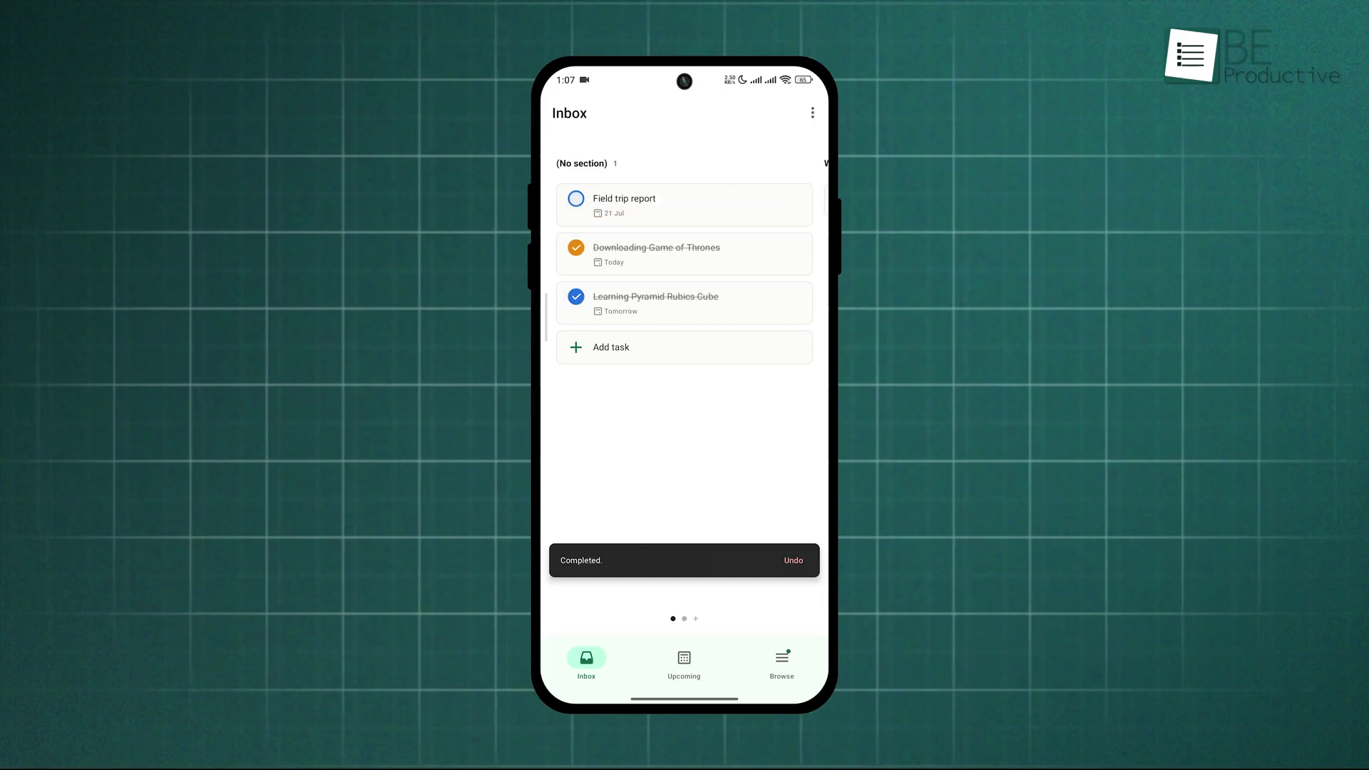
Step: Complete Field trip report and save the 'Call mom' task due tomorrow at 3 PM
left_click(575, 199)
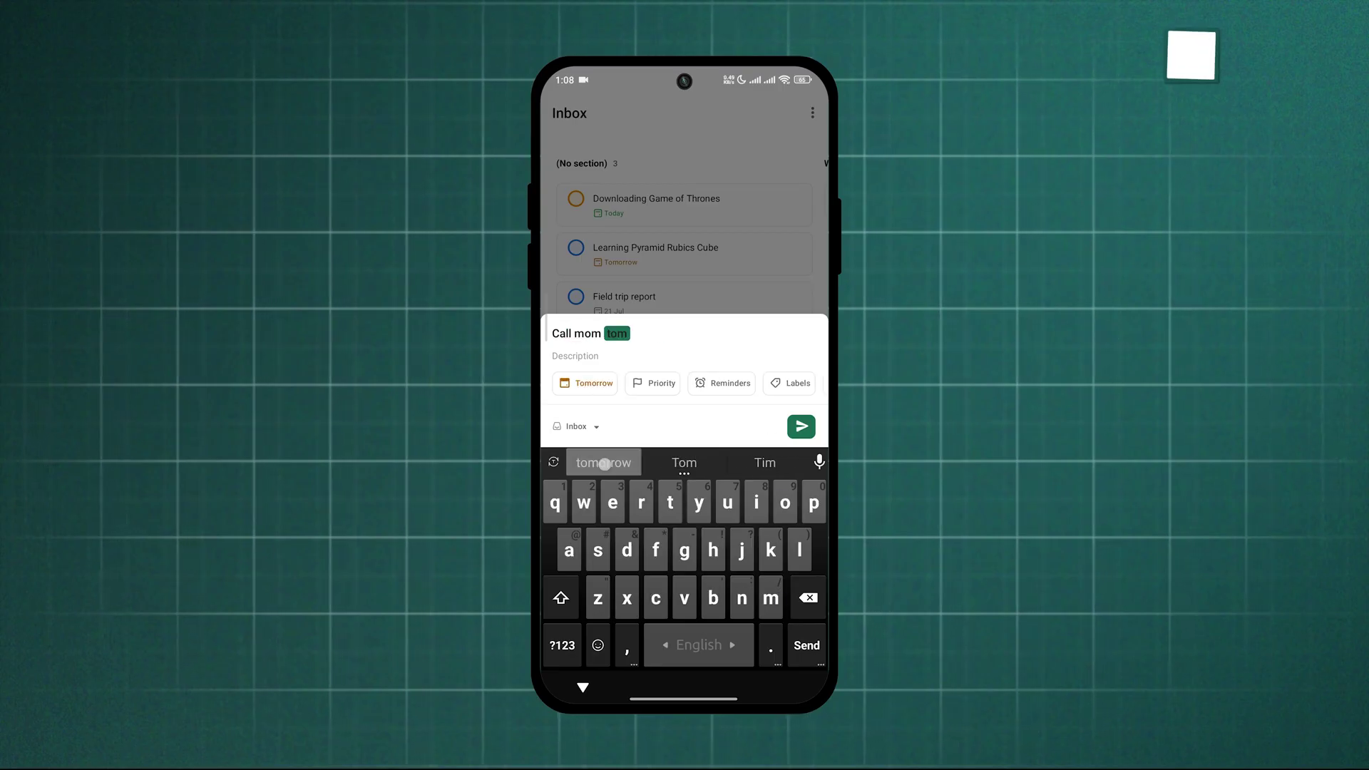
type("orrow at 3pm")
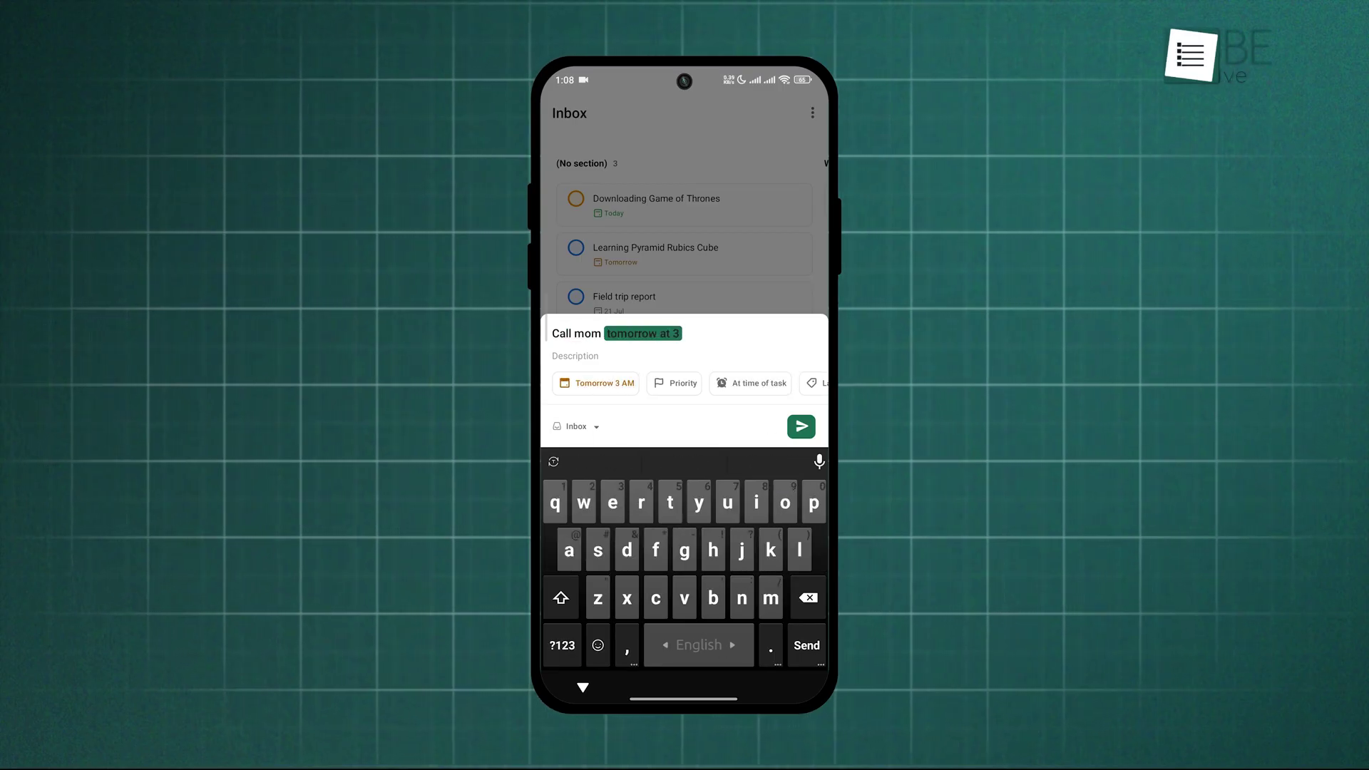
key("Escape")
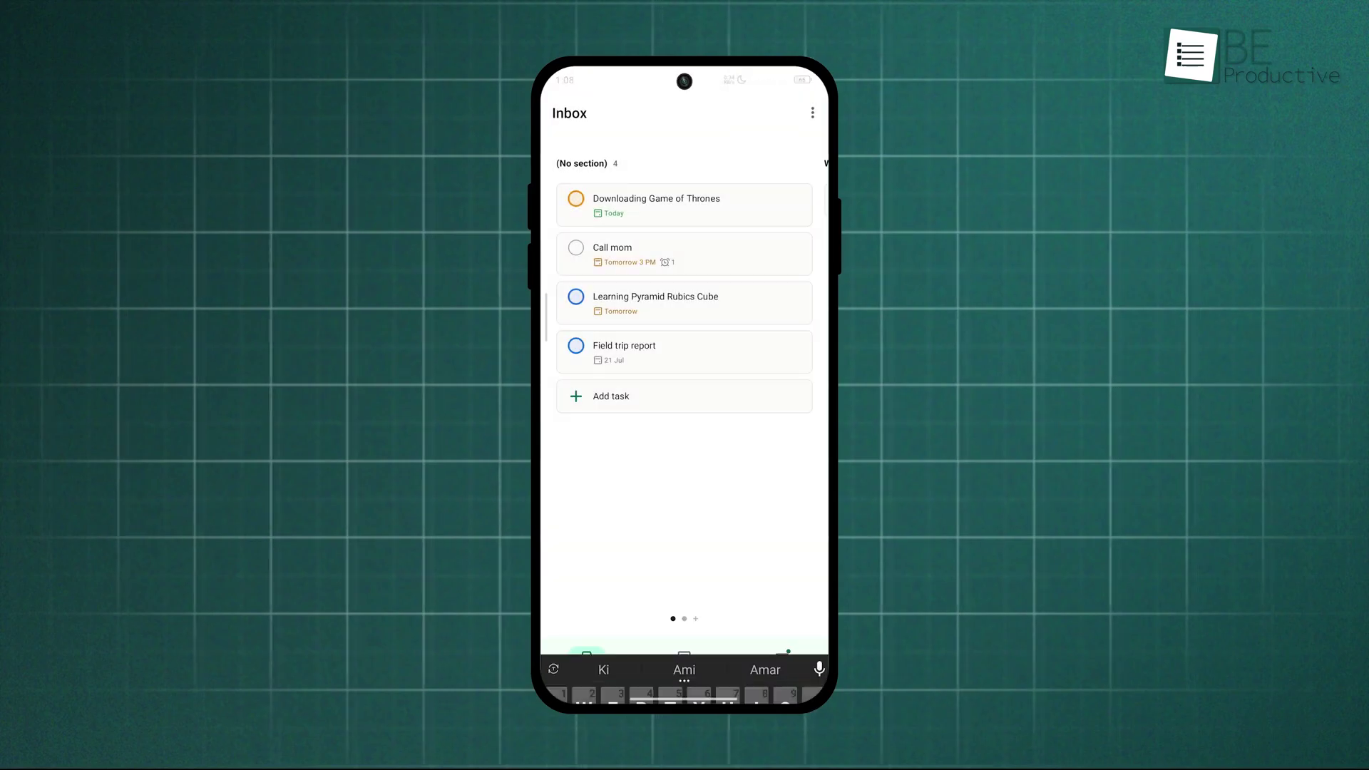